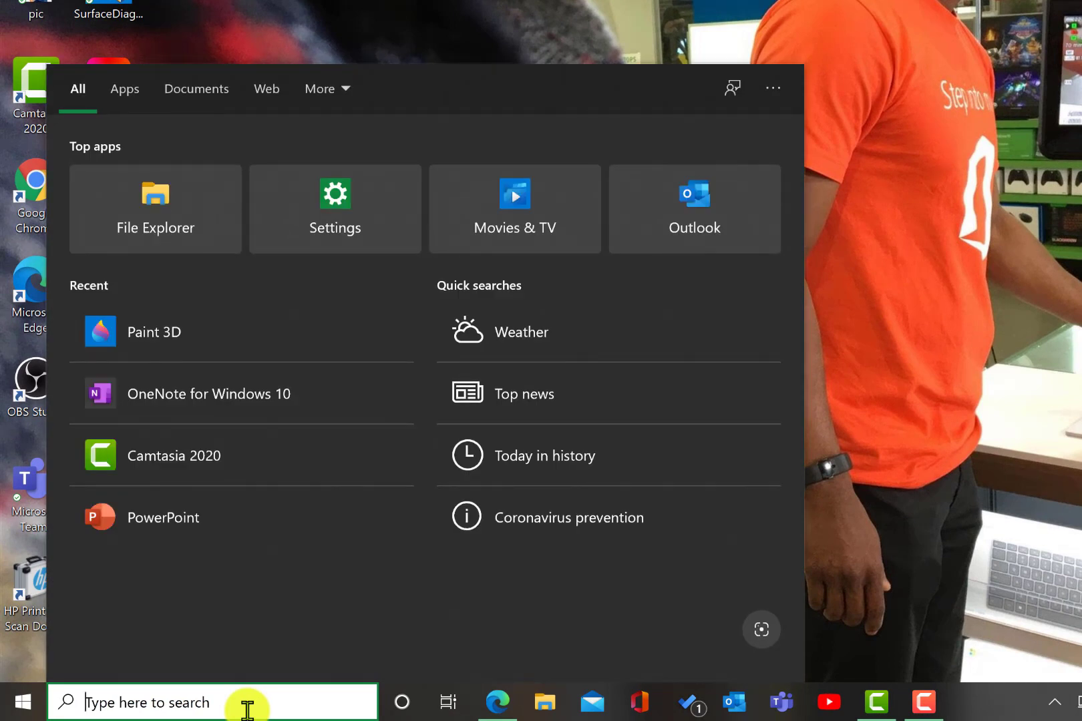
Step: Search the Start menu for paint and launch Paint 3D from the results
type("paio")
type("nt")
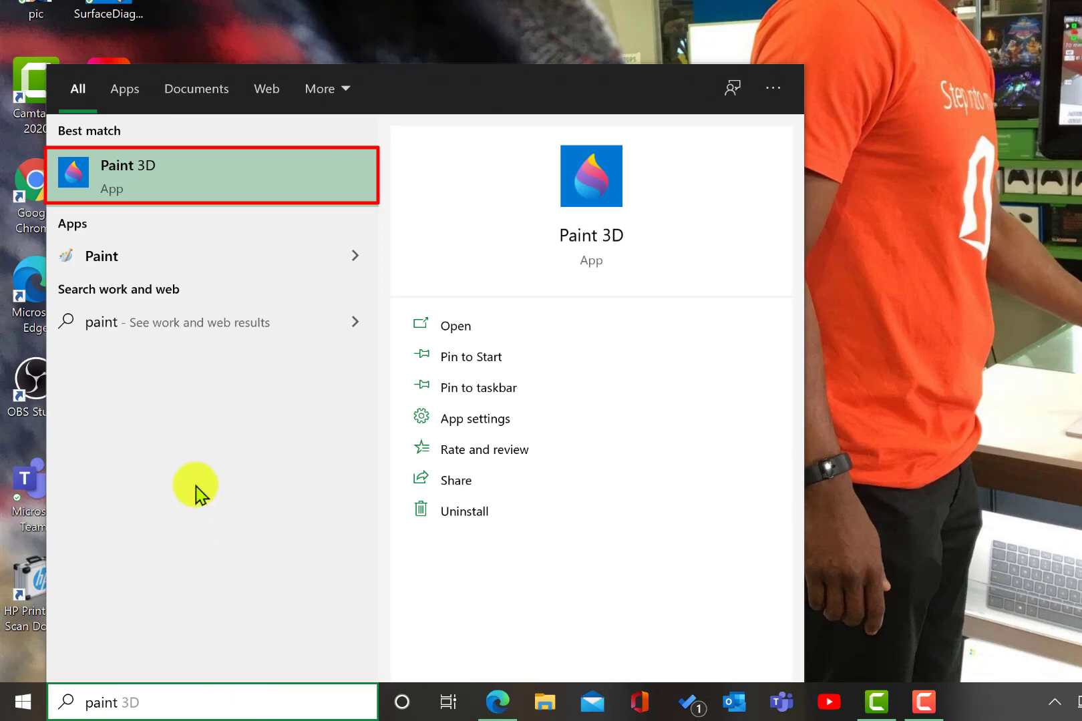
left_click(162, 193)
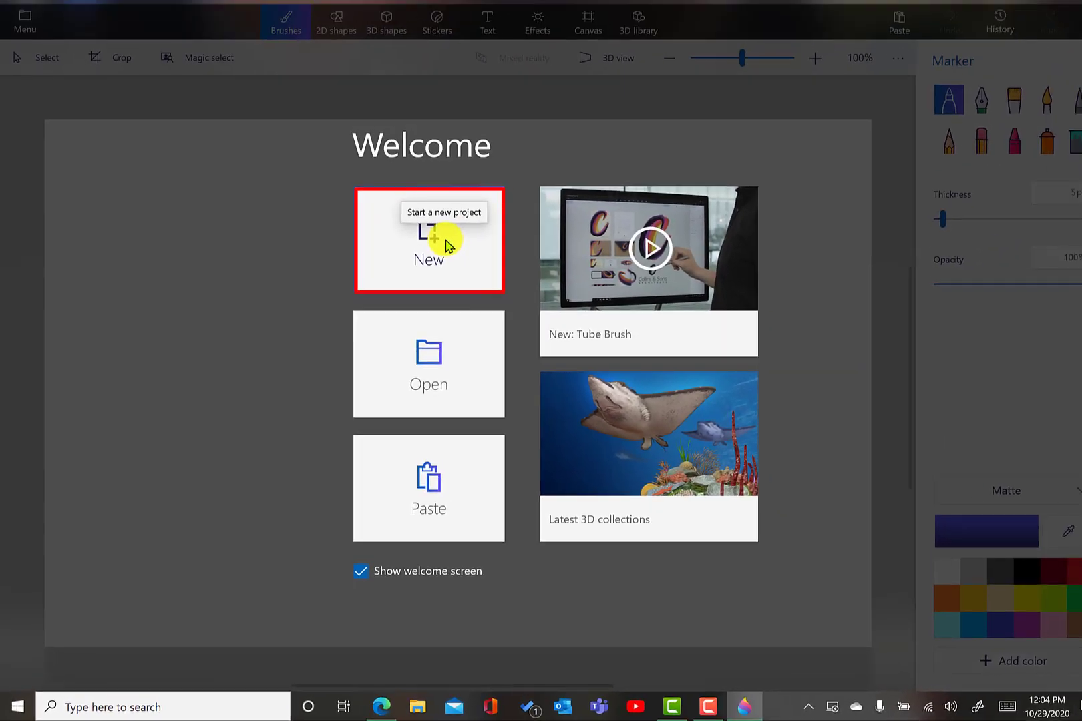
Step: Create a new blank Untitled canvas from the Paint 3D Welcome screen
left_click(581, 99)
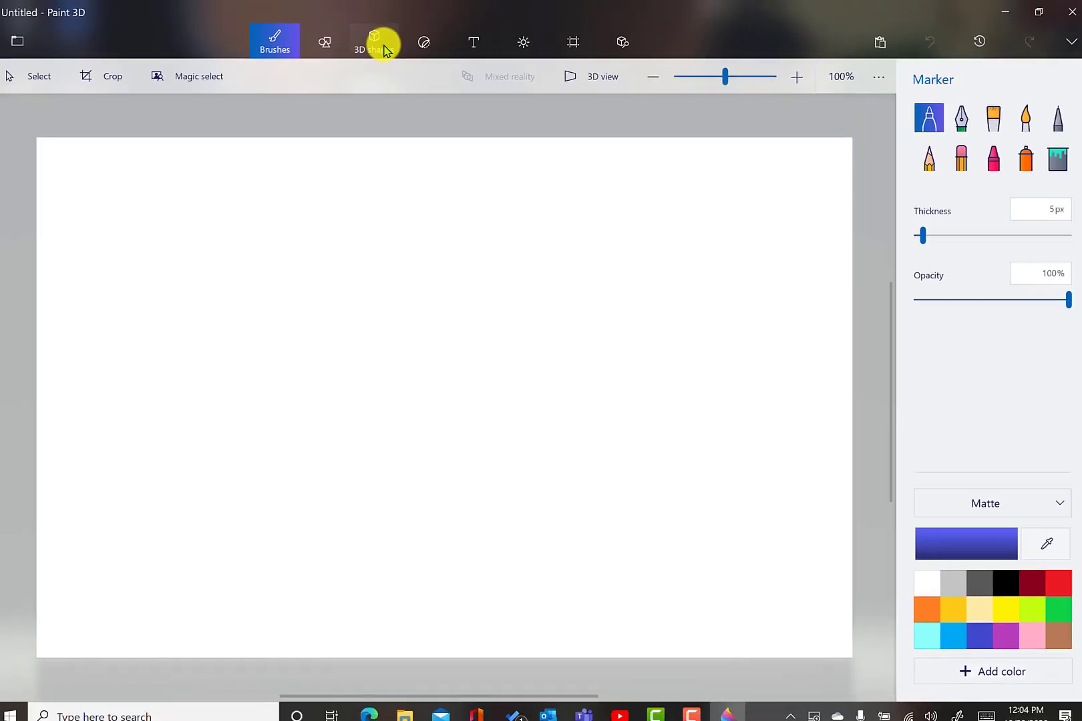
Step: Draw a tall yellow 3D capsule upright in the canvas centre and rotate it slightly
left_click(281, 81)
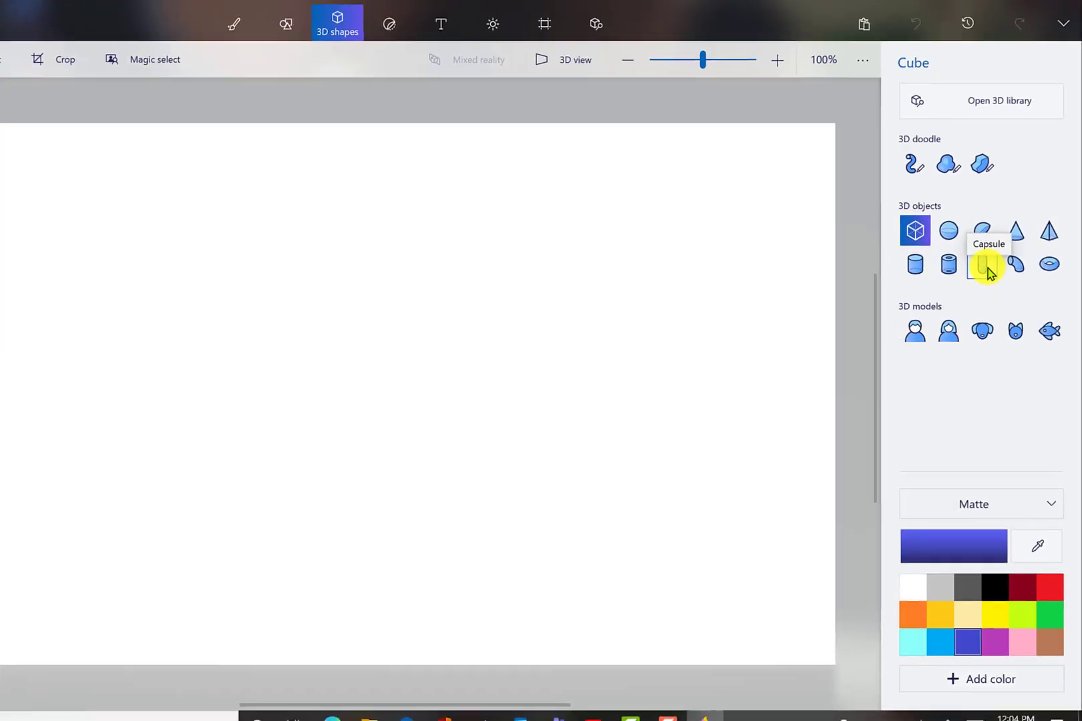
left_click(959, 244)
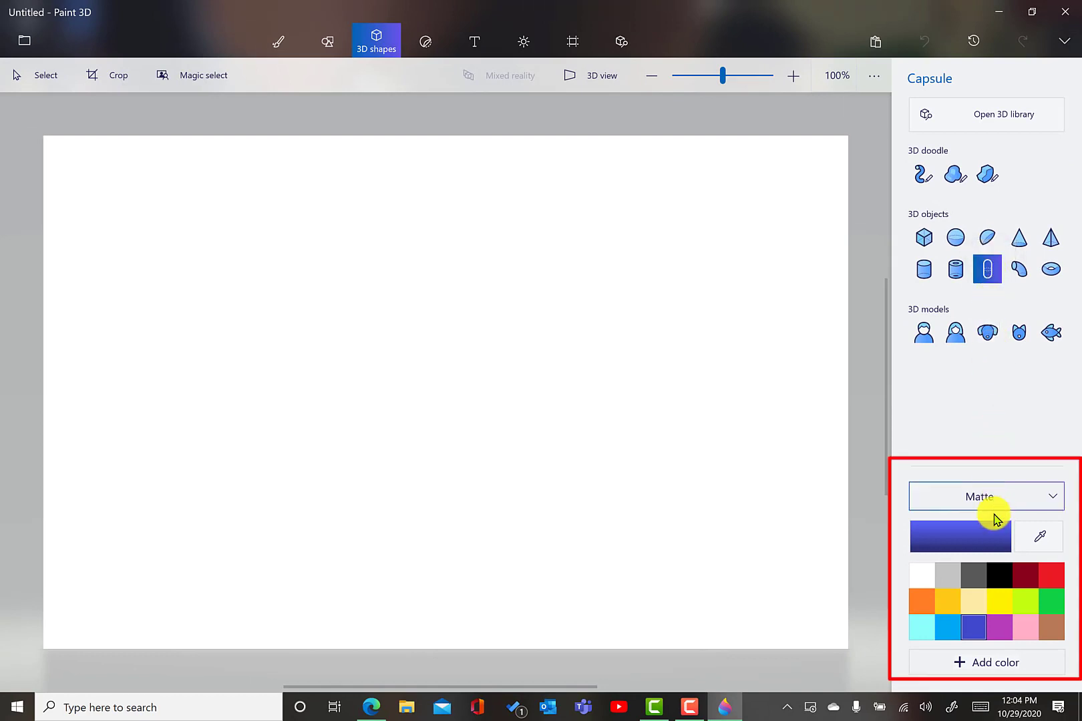
left_click(998, 602)
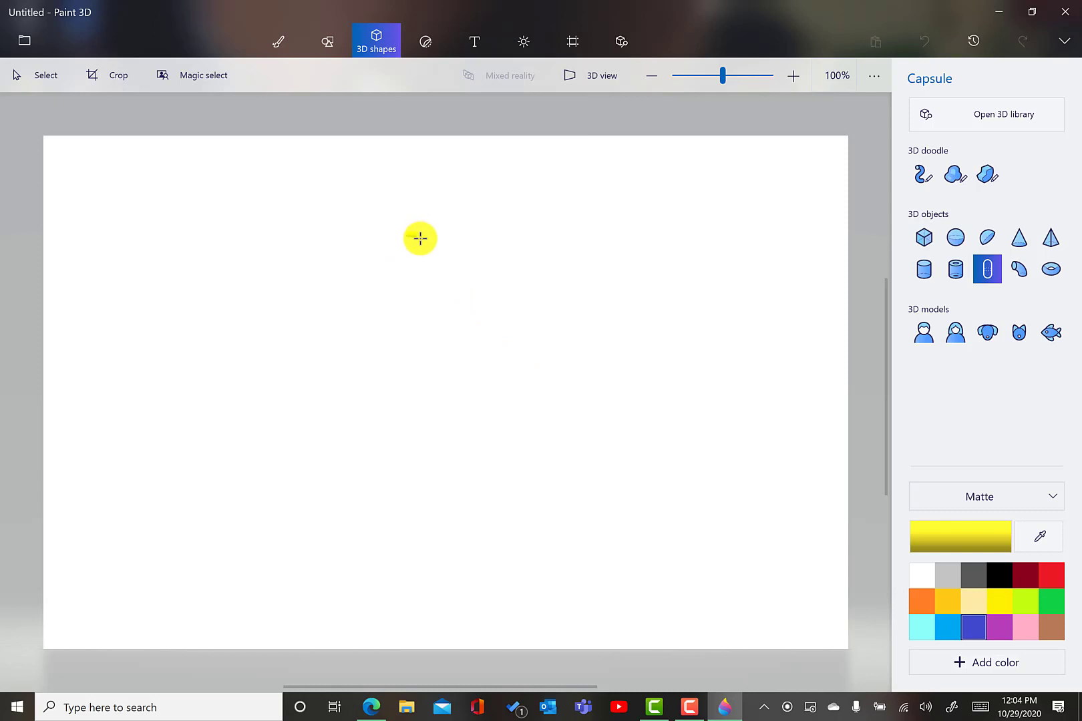
left_click_drag(420, 238, 504, 525)
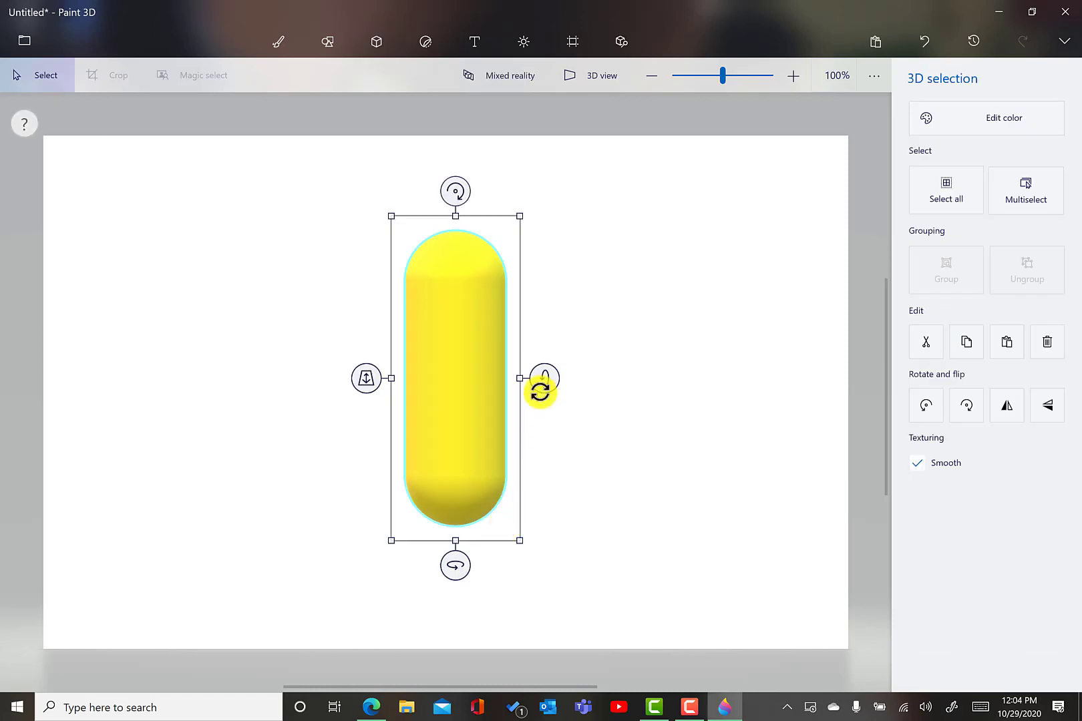
mouse_move(544, 380)
left_mouse_down()
mouse_move(545, 493)
mouse_move(544, 393)
left_mouse_up()
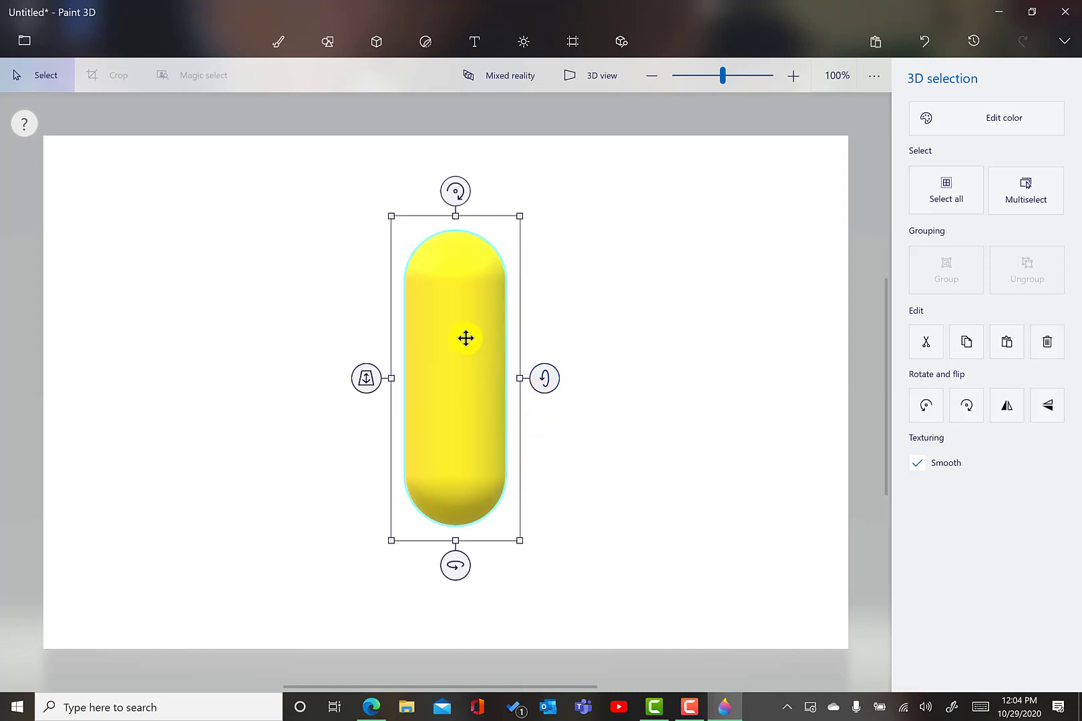
key("s")
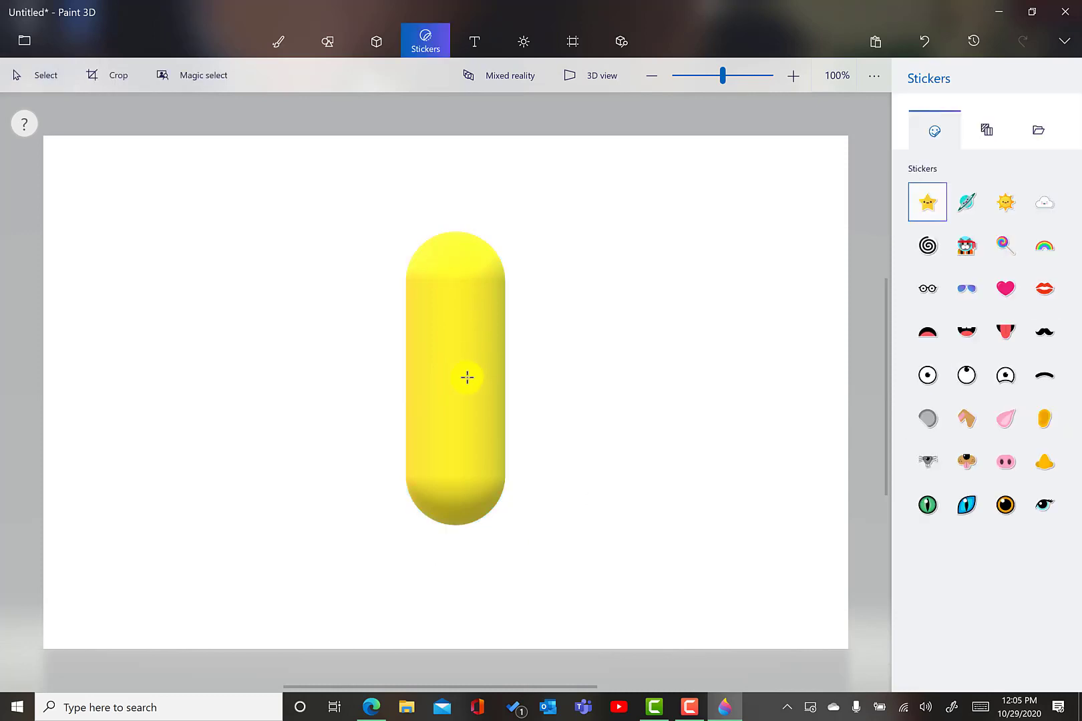
Step: Place an enlarged black doughnut on the capsule's upper part, pushed back in depth like a goggle
left_click(376, 47)
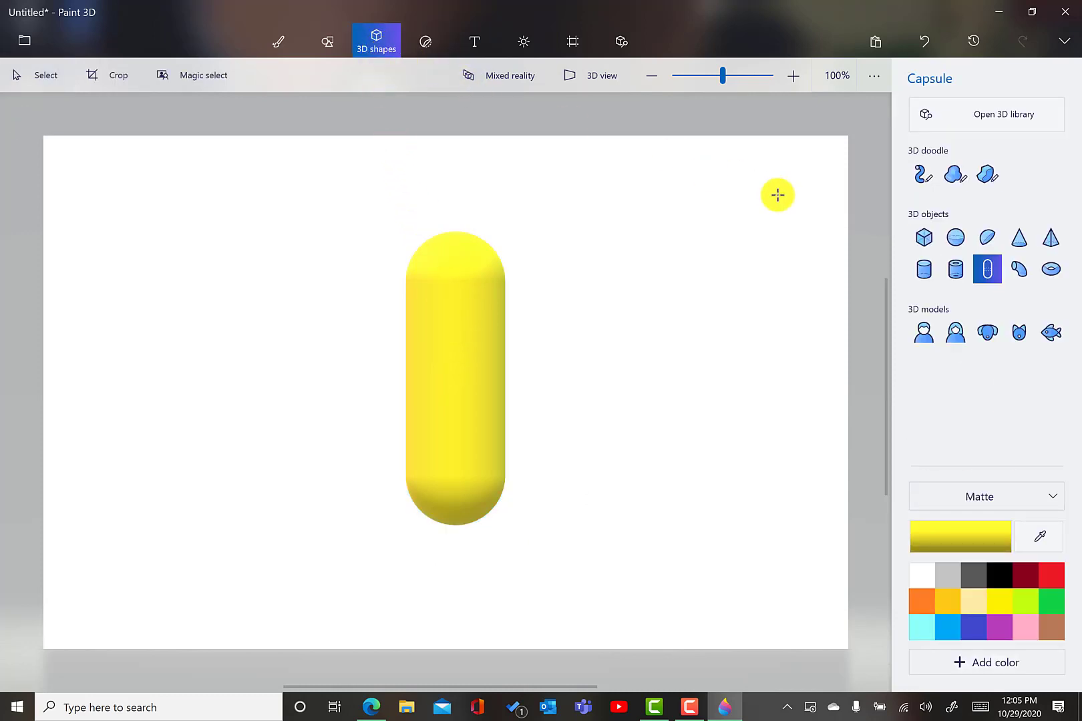
left_click(1051, 270)
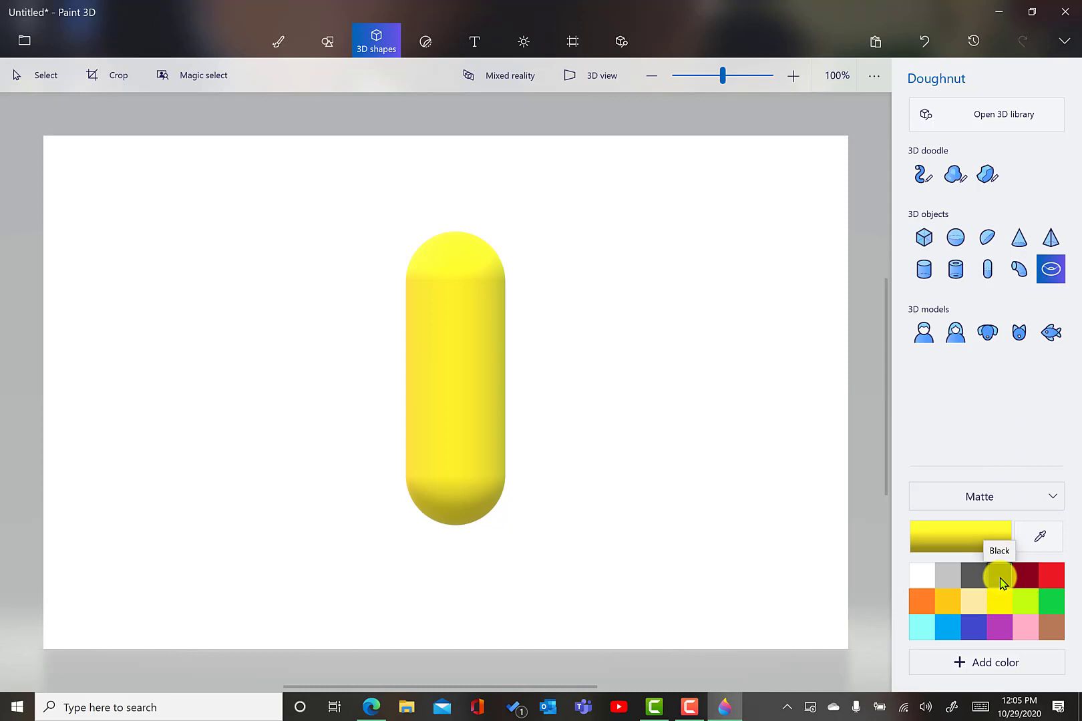
left_click(1000, 577)
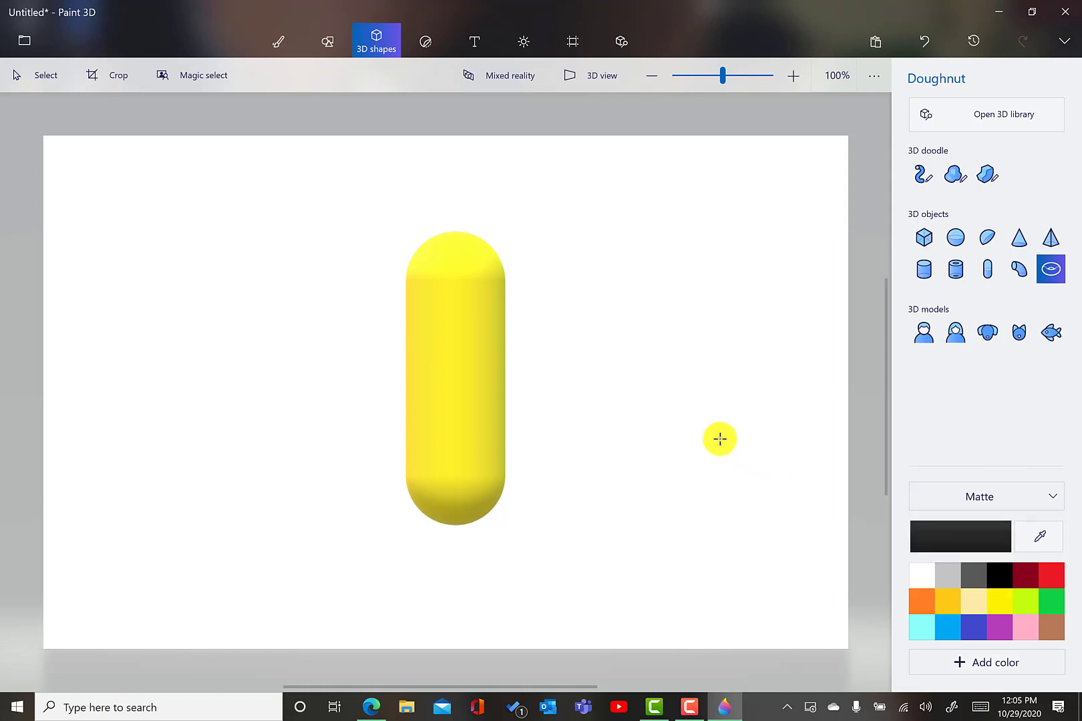
left_click(451, 321)
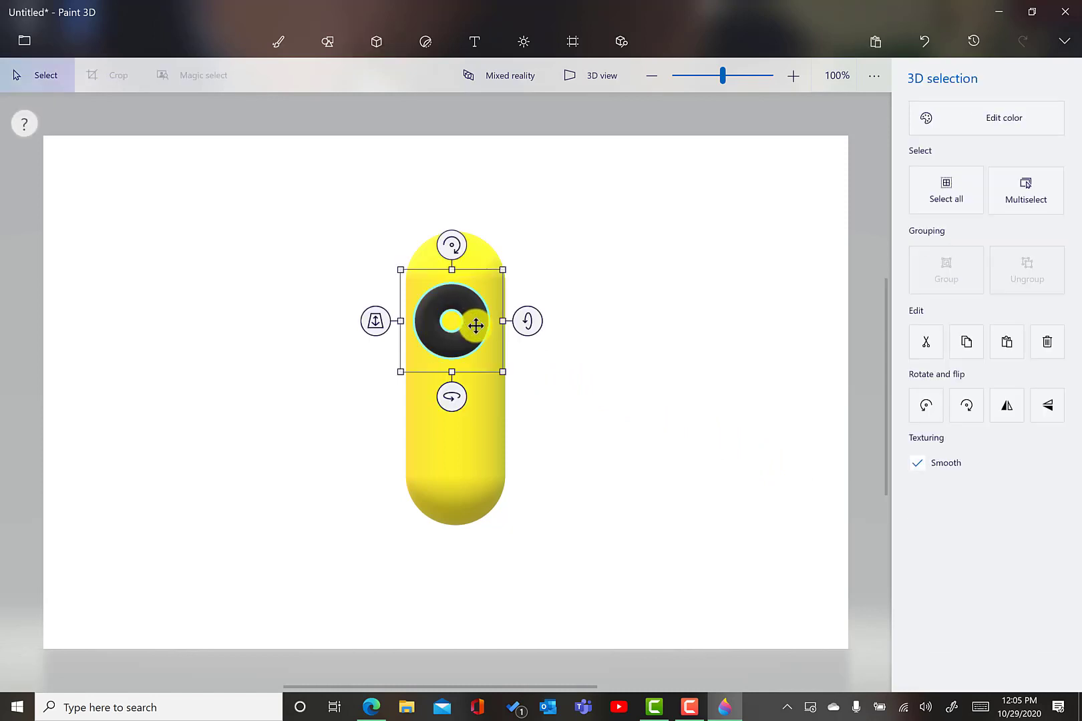
left_click_drag(499, 373, 589, 420)
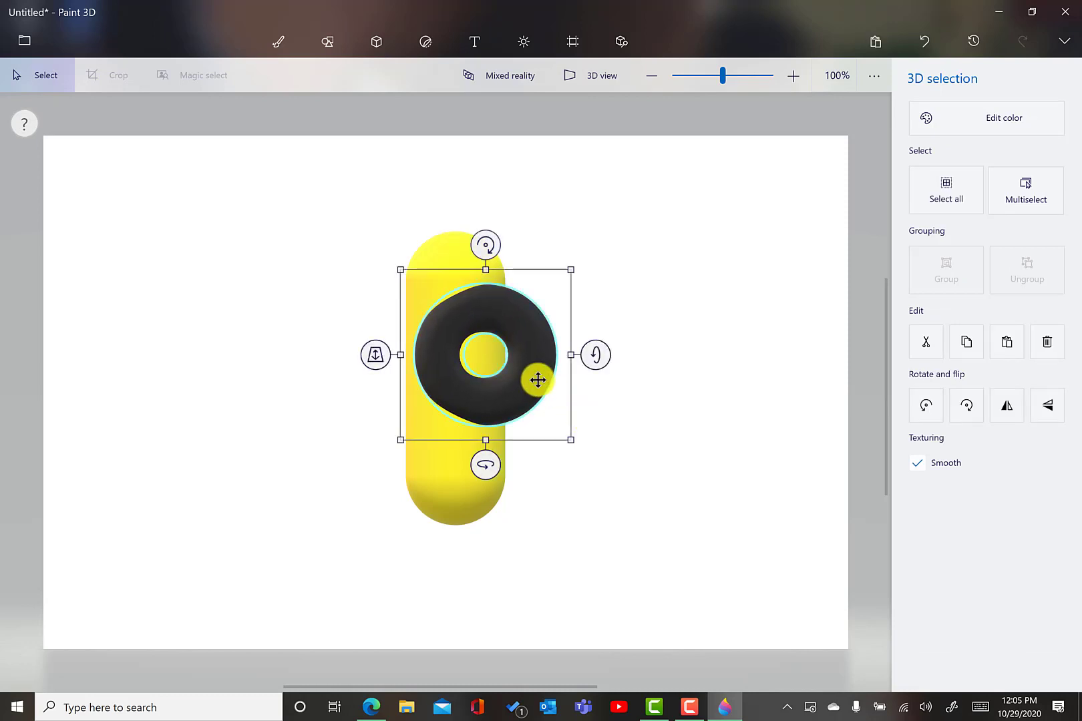
left_click_drag(536, 379, 504, 358)
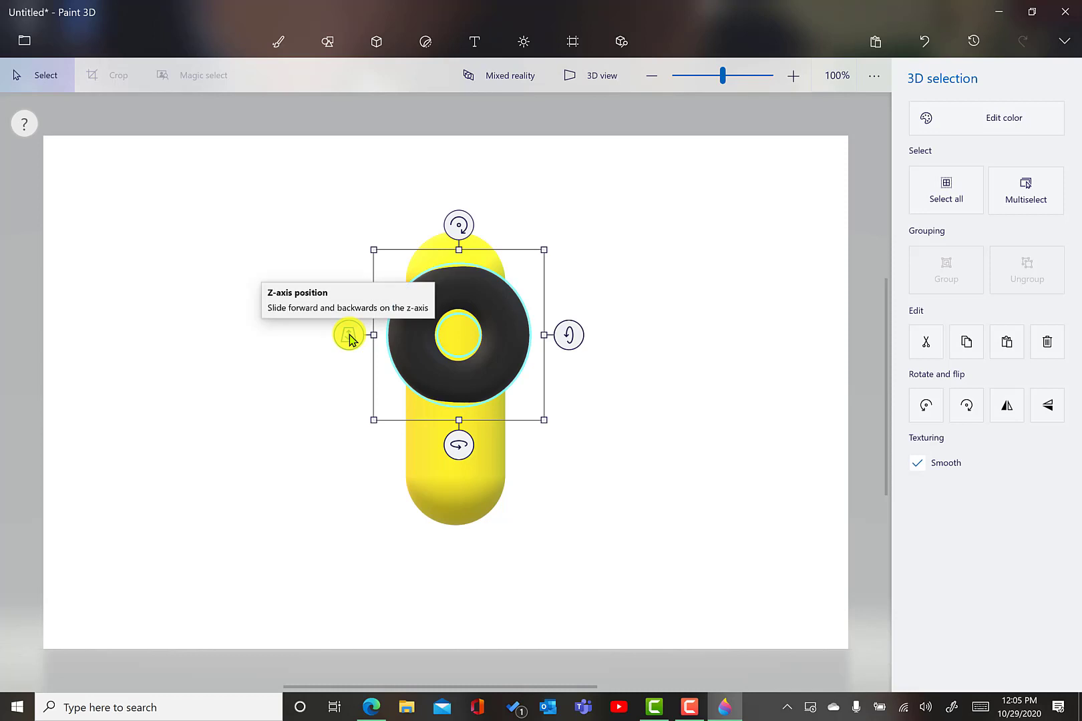
left_click_drag(349, 339, 352, 335)
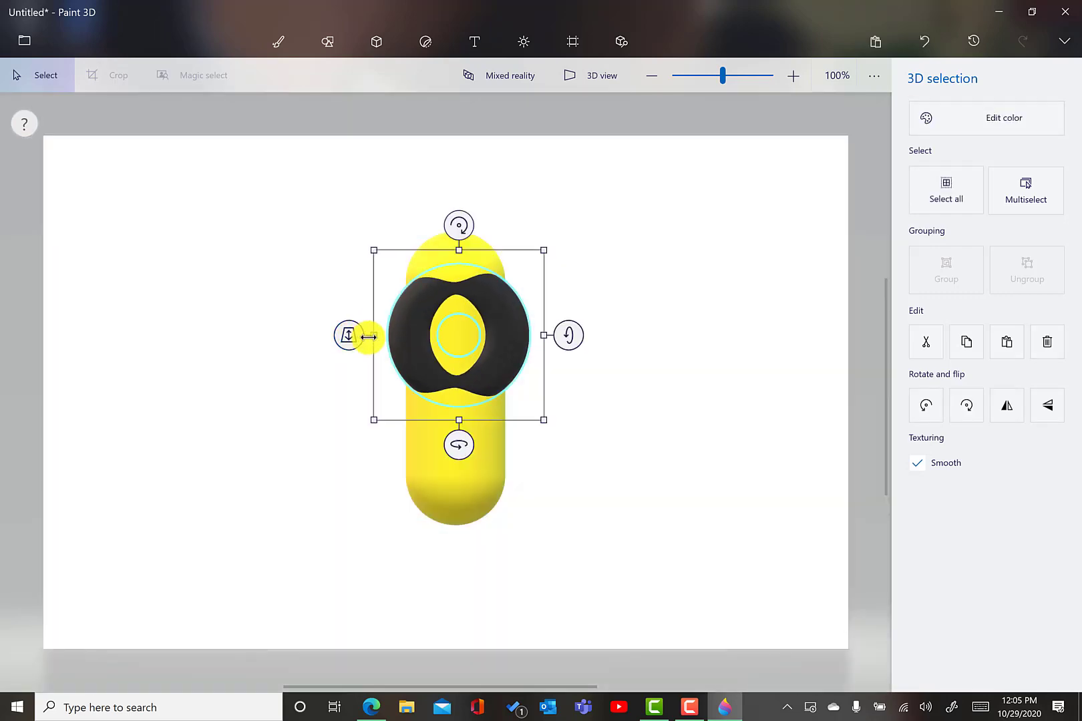
Step: Fill the black ring's hole with an enlarged white sphere set back as the eyeball
left_click(531, 454)
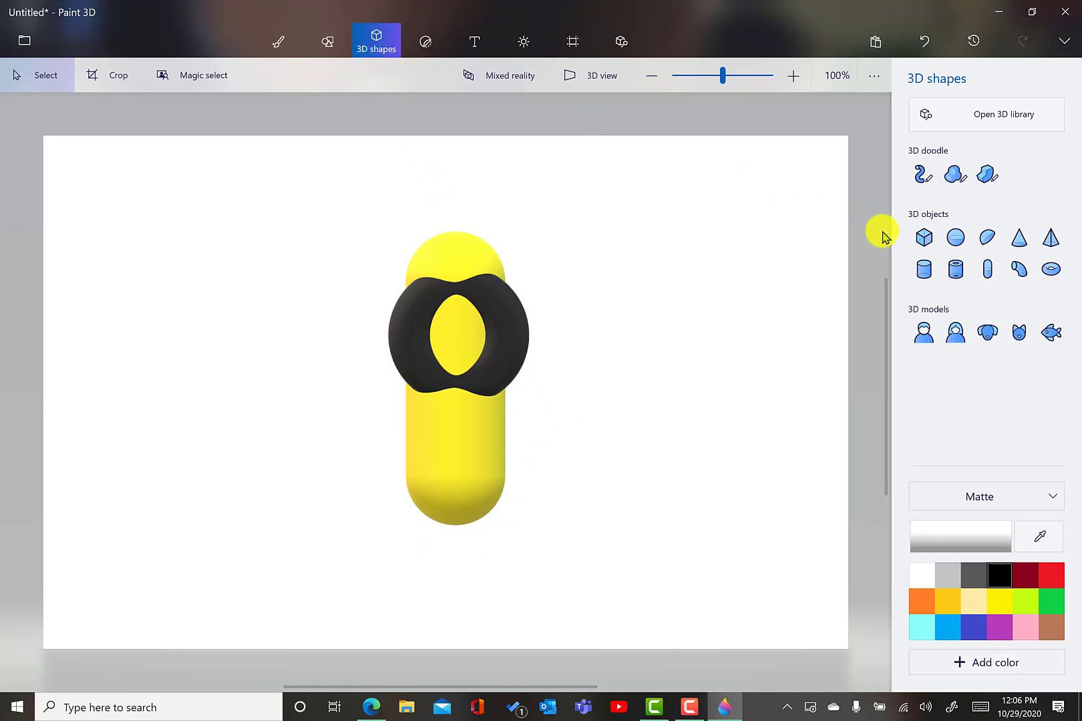
left_click(957, 237)
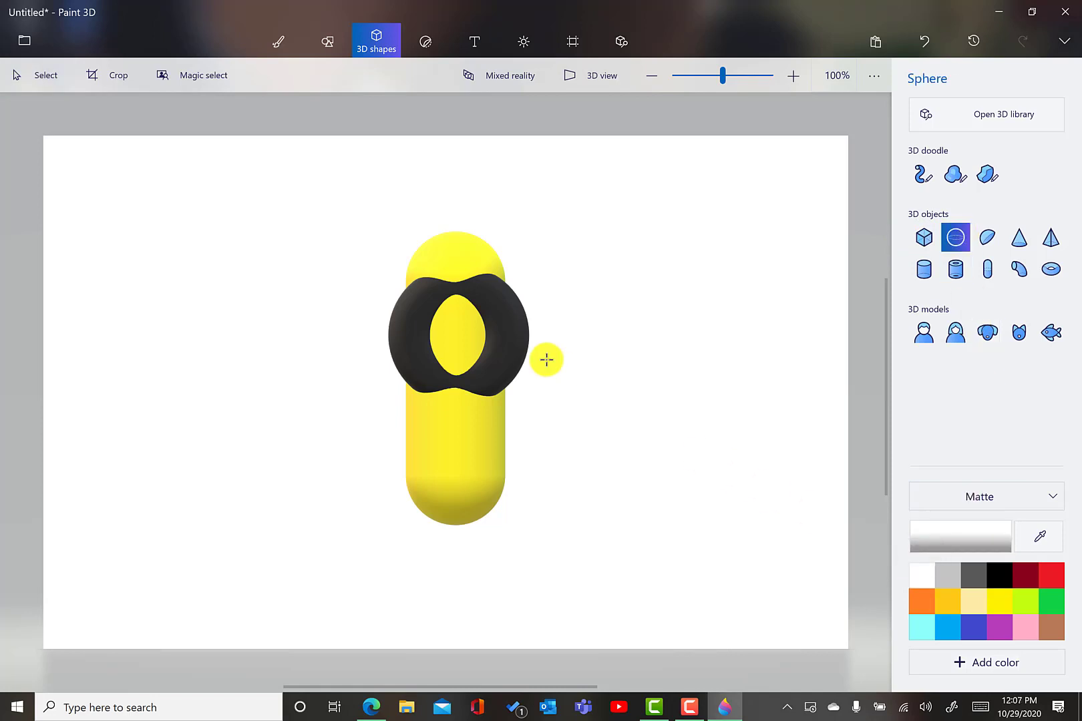
left_click(456, 334)
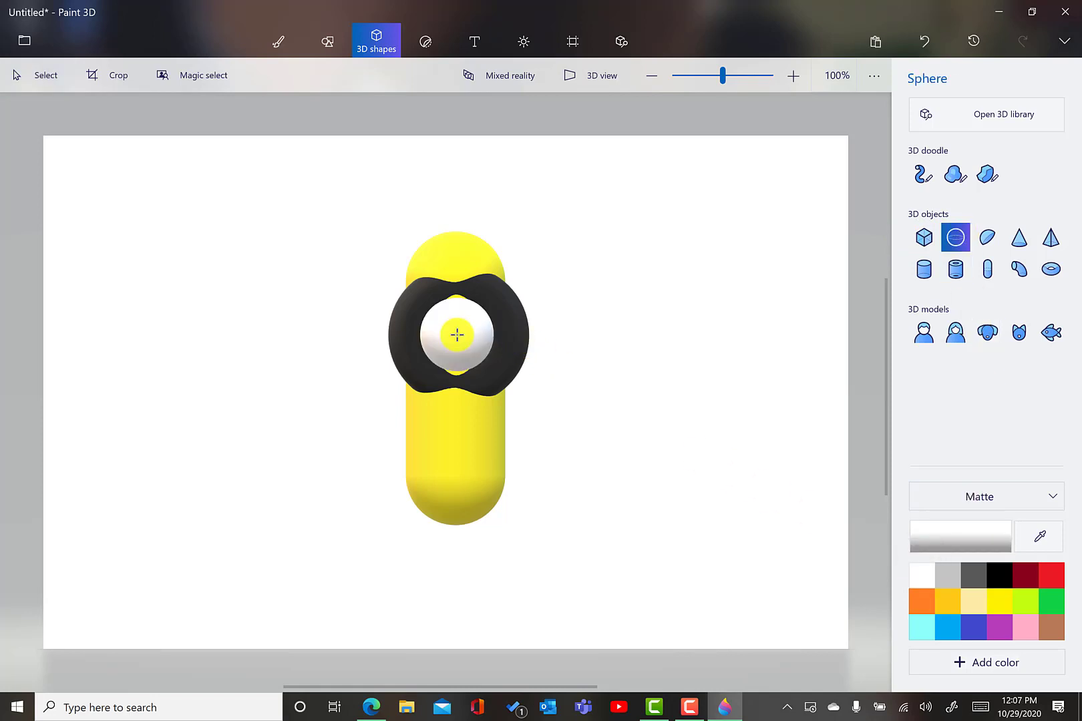
left_click_drag(506, 387, 480, 359)
left_click_drag(378, 339, 380, 339)
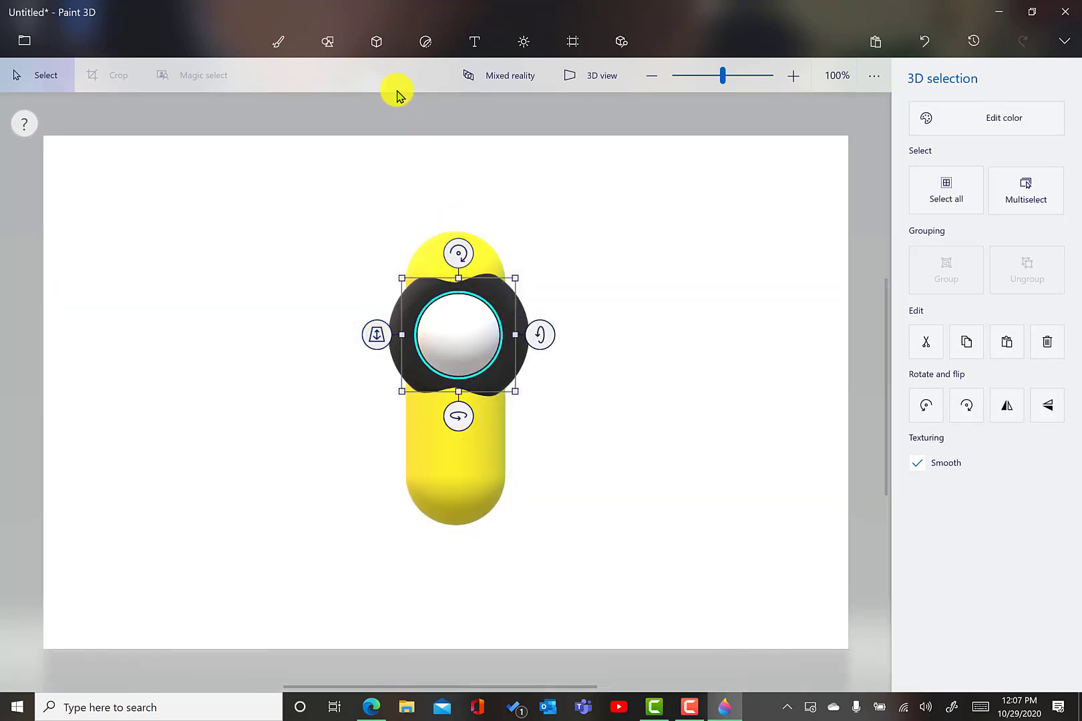
Step: Add a small black sphere as the pupil, shrunk and centred on the white eyeball
left_click(377, 44)
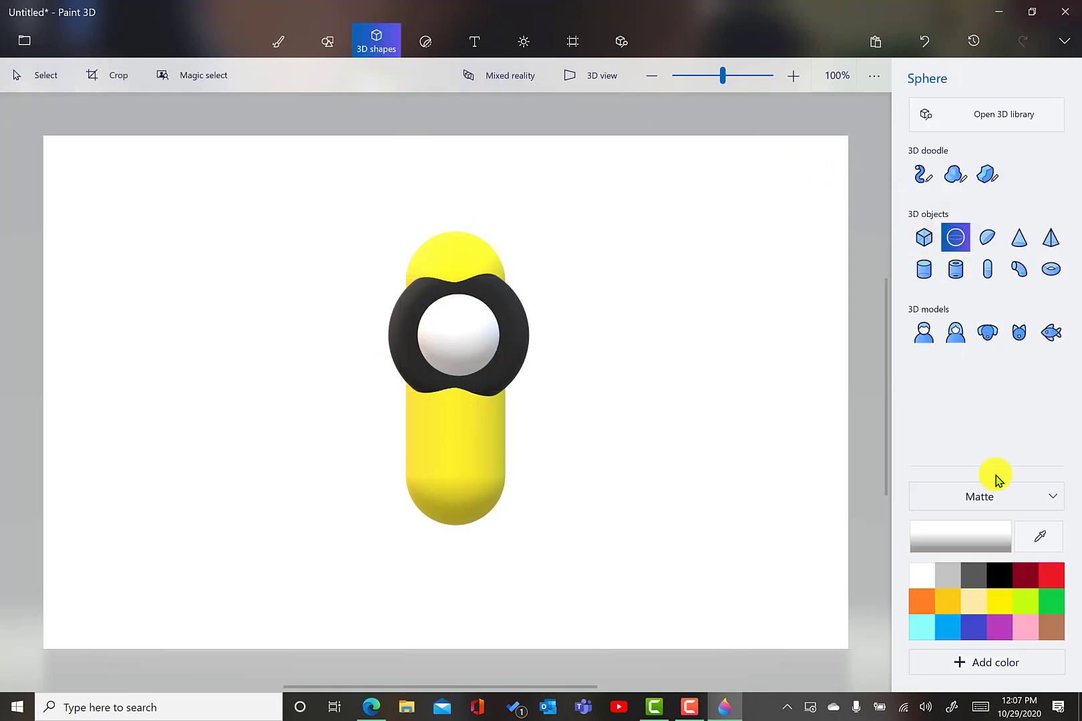
left_click(1000, 578)
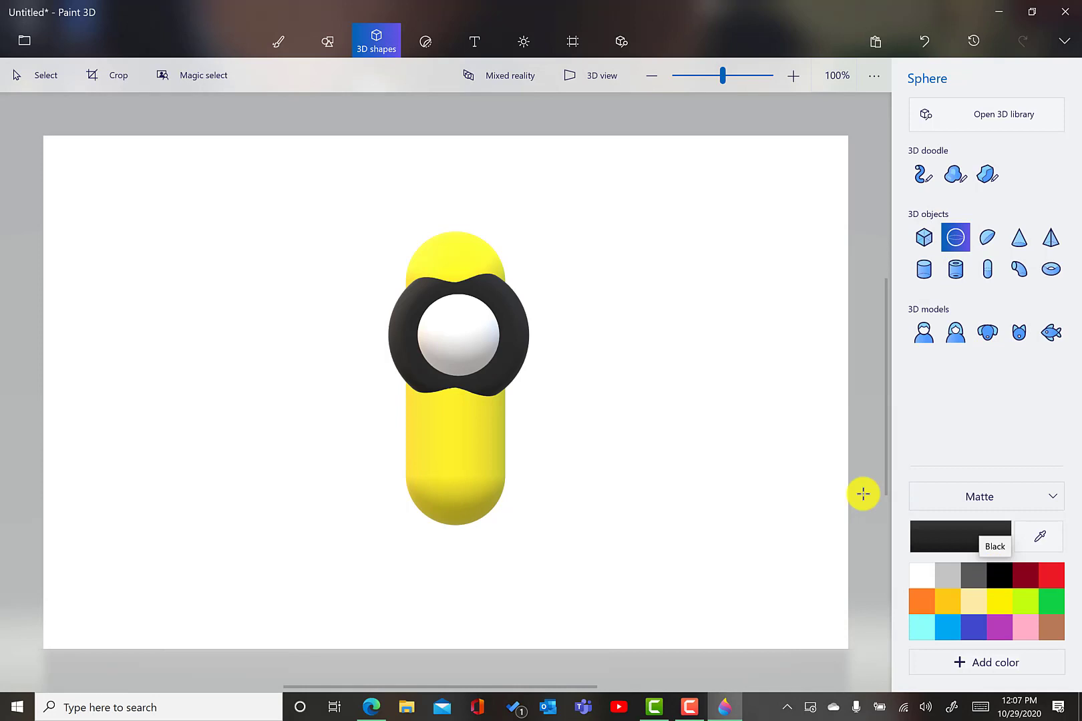
left_click(457, 333)
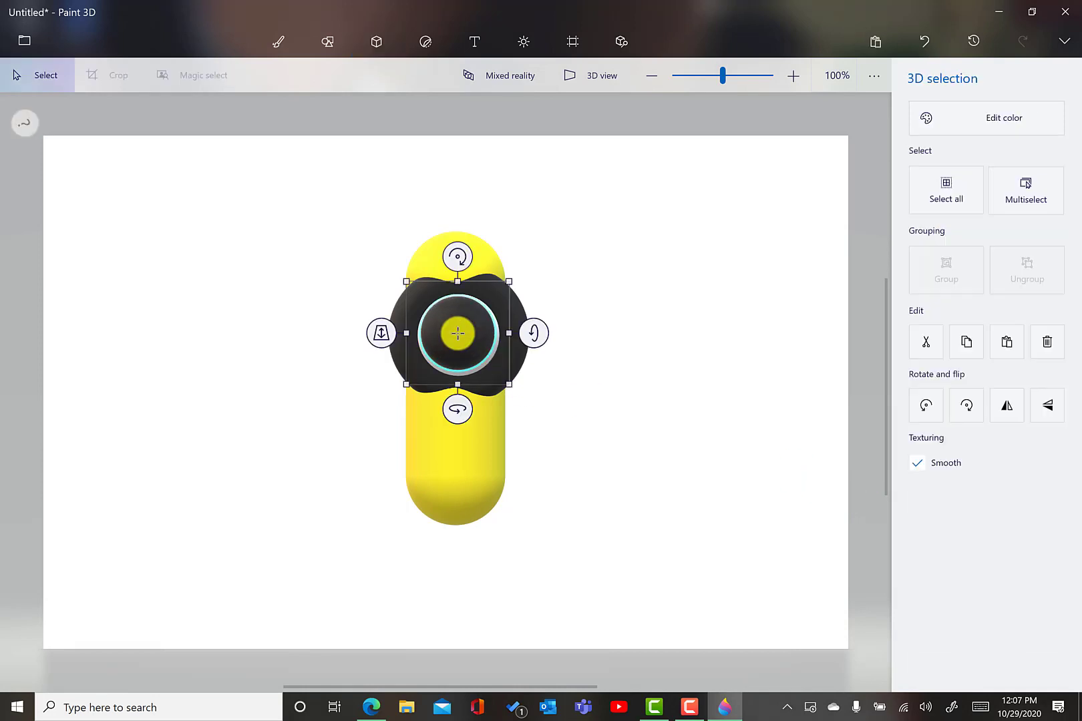
left_click_drag(507, 381, 471, 342)
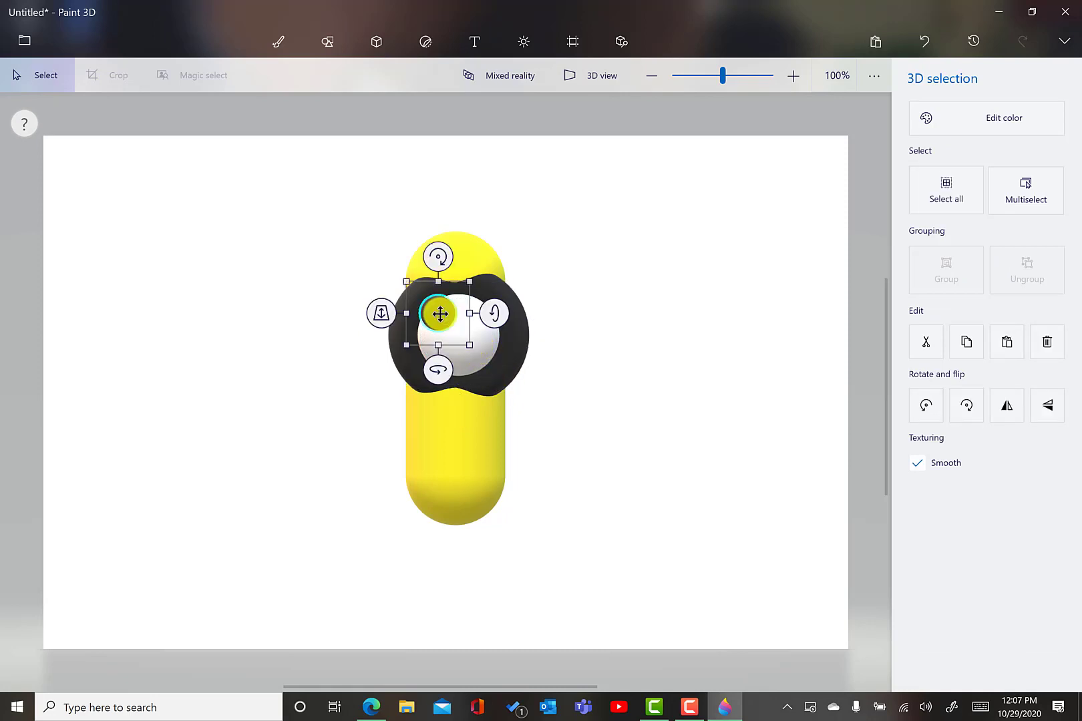
left_click_drag(438, 312, 454, 331)
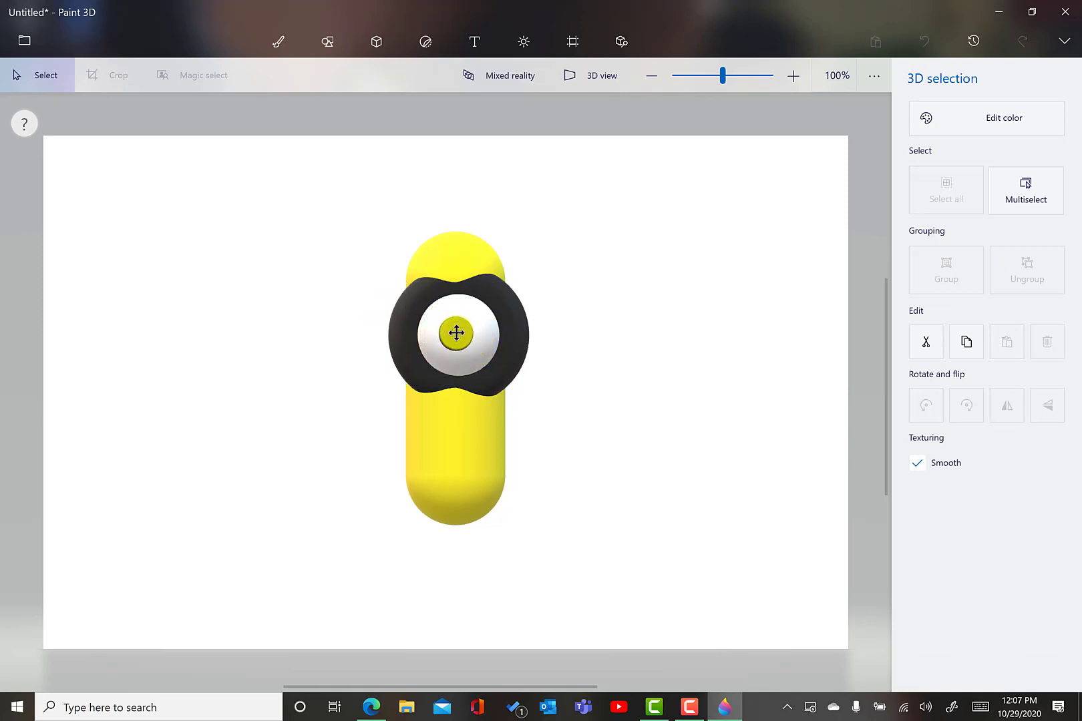
left_click(457, 333)
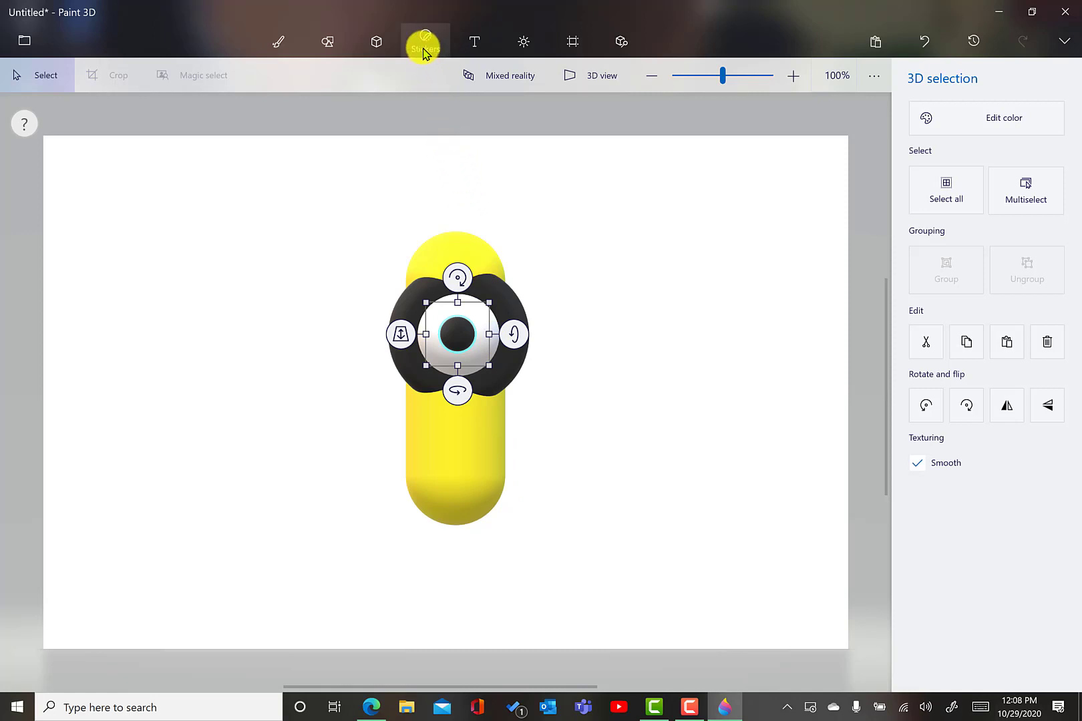
Step: Stamp the Happy mouth sticker onto the yellow body below the eye
left_click(424, 48)
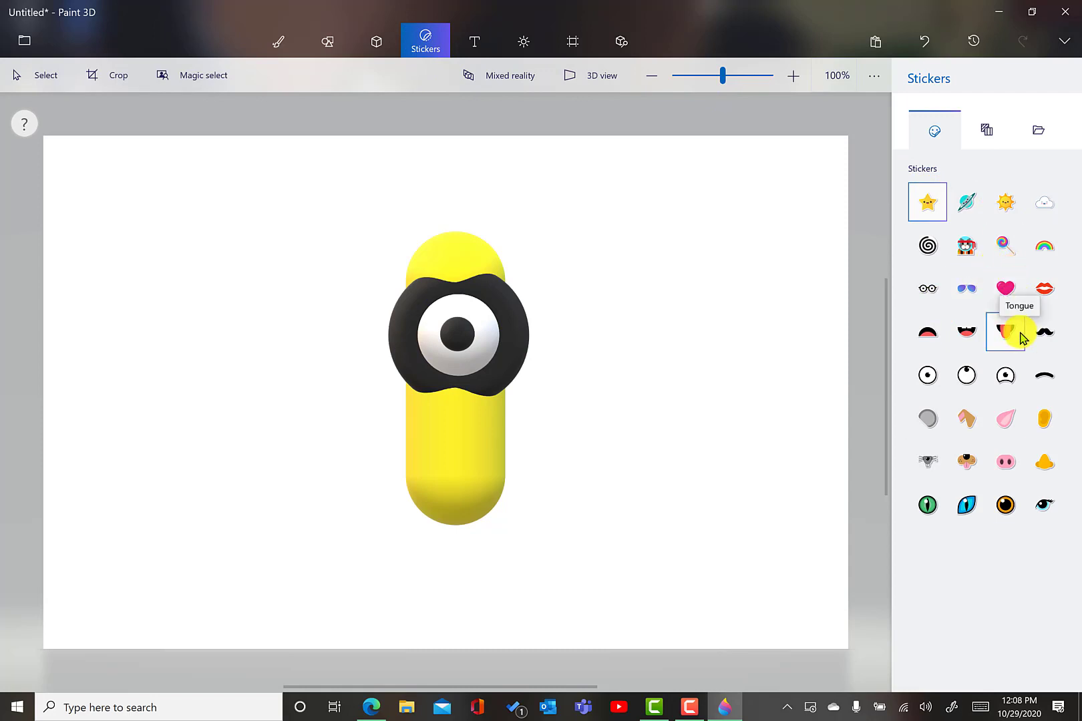
left_click(968, 339)
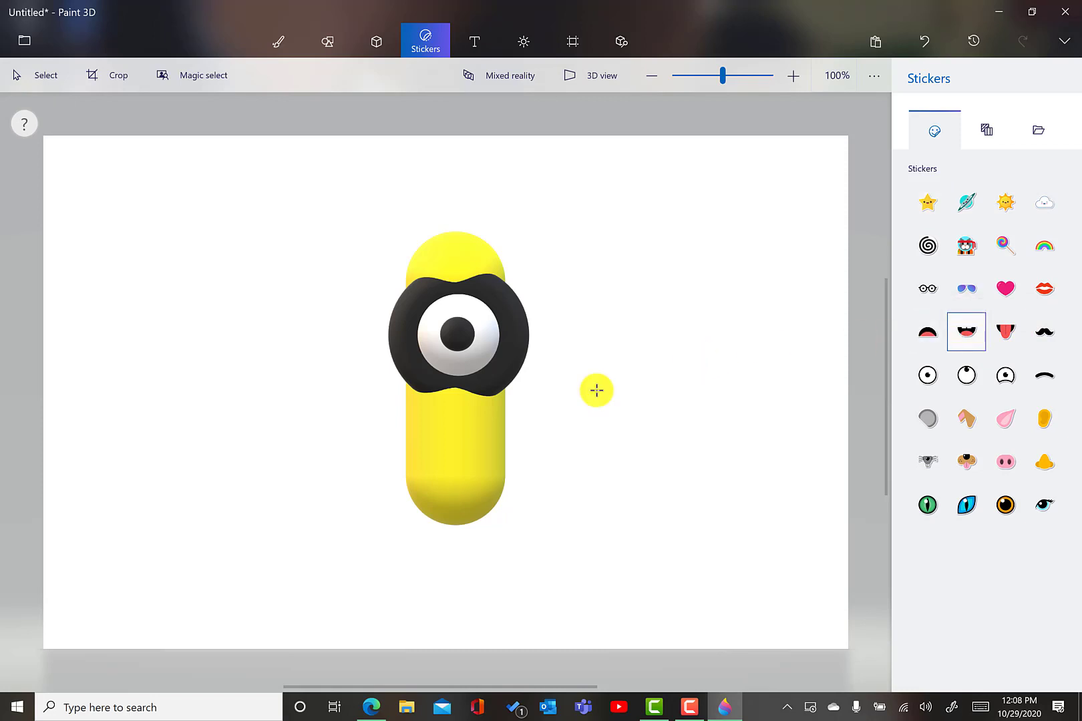
left_click(454, 444)
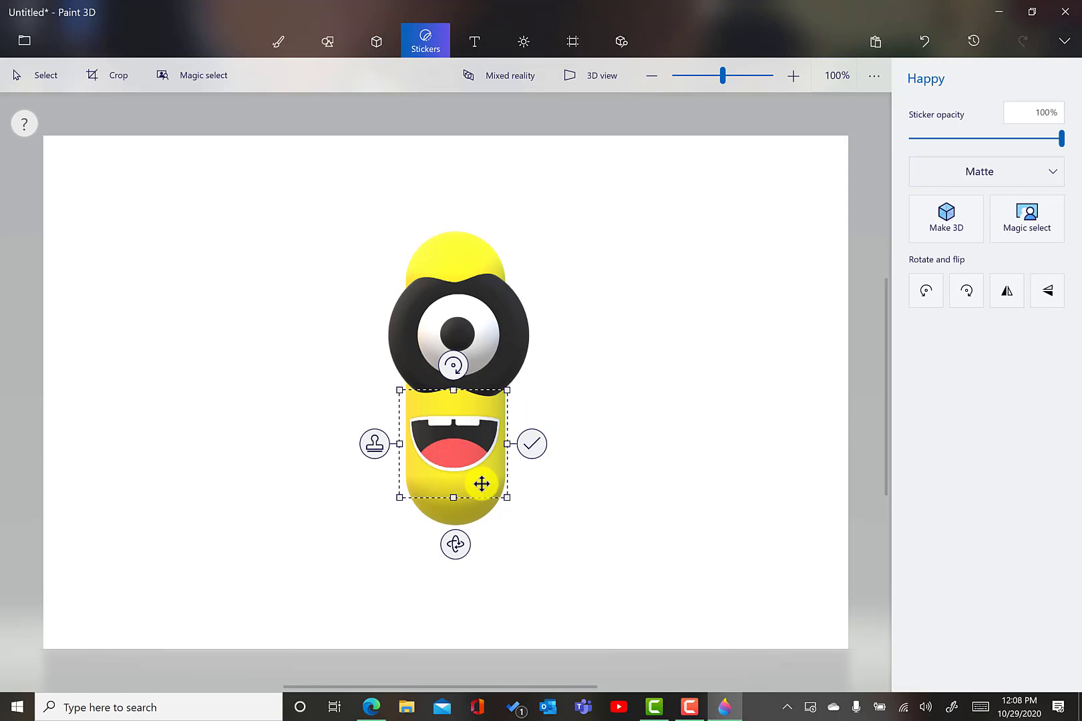
left_click(533, 444)
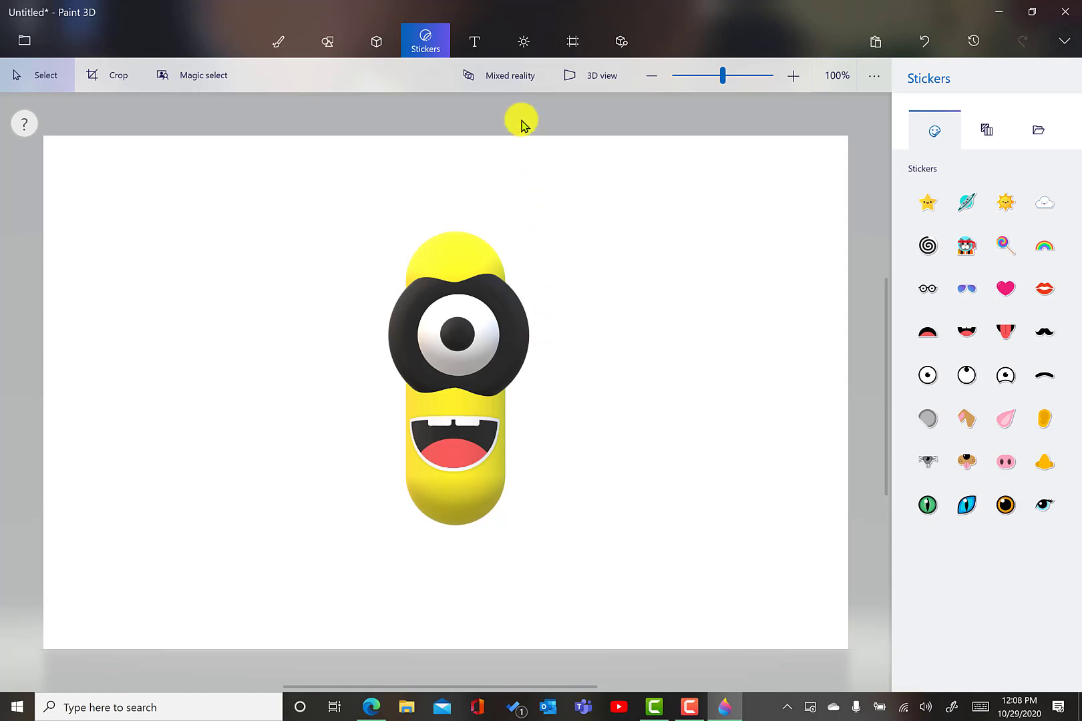
Step: View the minion in Mixed Reality, placing it on the real table for a photo
left_click(510, 77)
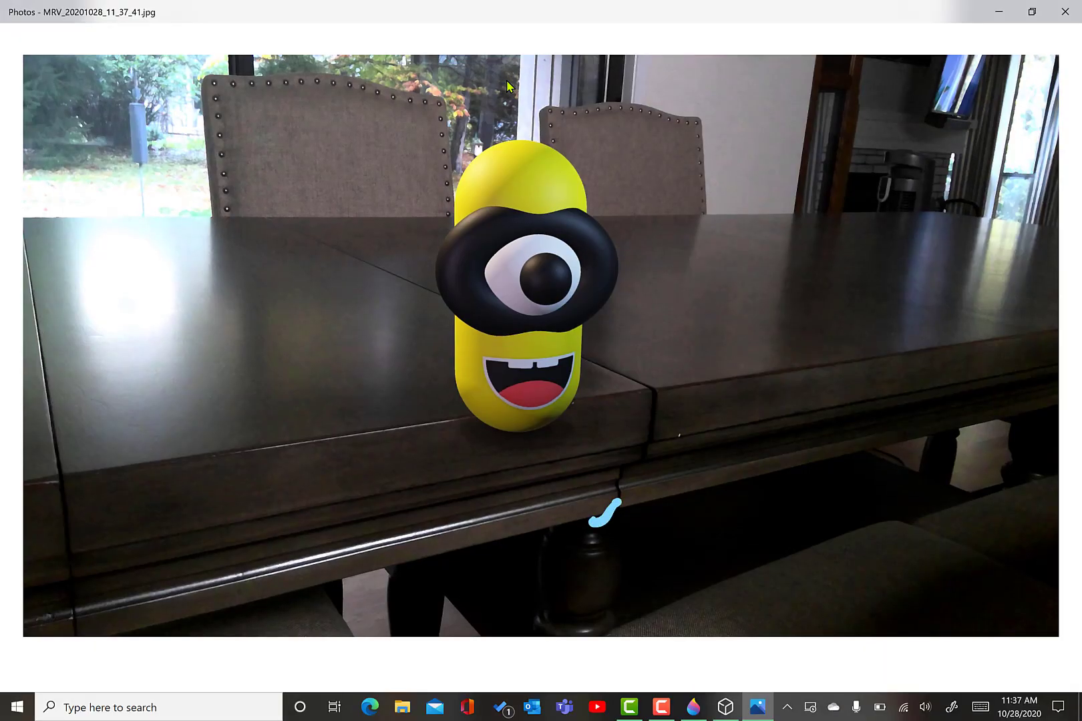
Step: Write a blue signature beneath the minion and save it as MRV_20201028_11_37_41_LI.jpg
mouse_move(621, 485)
left_mouse_down()
mouse_move(595, 561)
mouse_move(640, 457)
mouse_move(618, 550)
mouse_move(670, 479)
mouse_move(756, 458)
left_mouse_up()
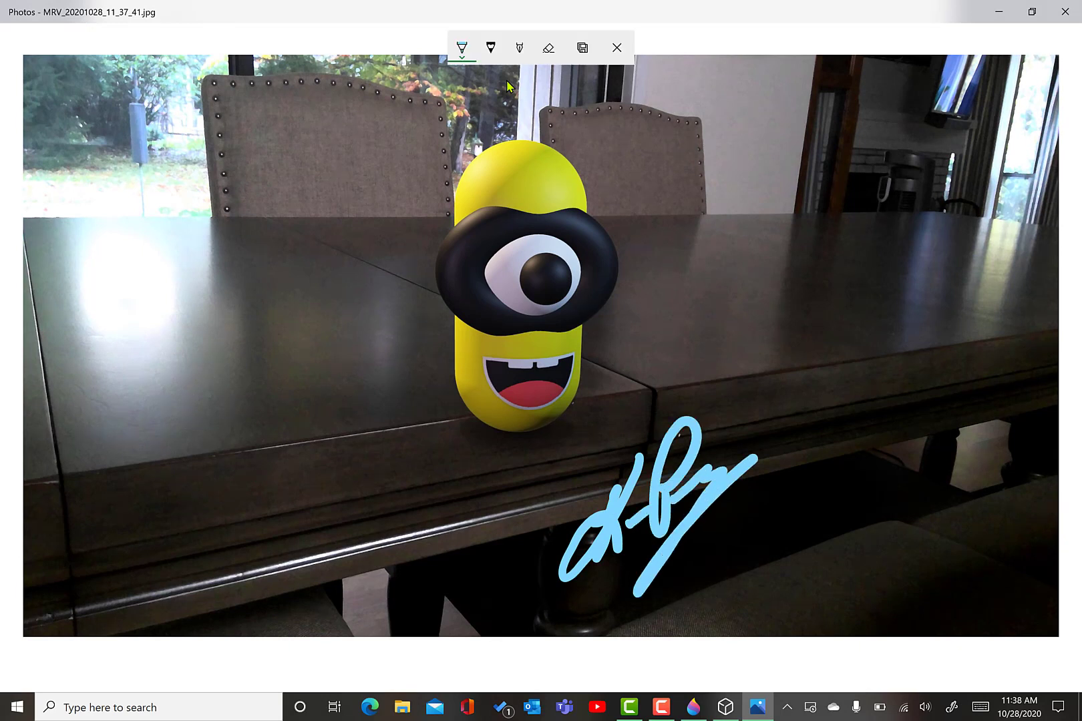
left_click(582, 48)
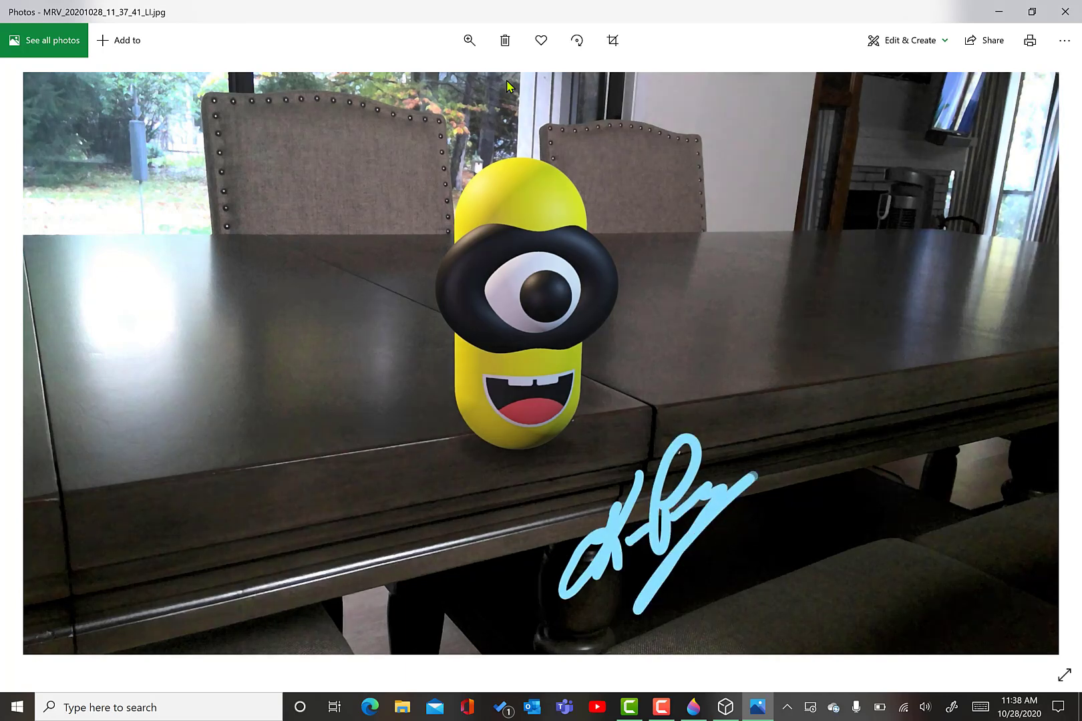
Step: Share the signed photo as a photo through Mail from the chosen sending account
left_click(985, 40)
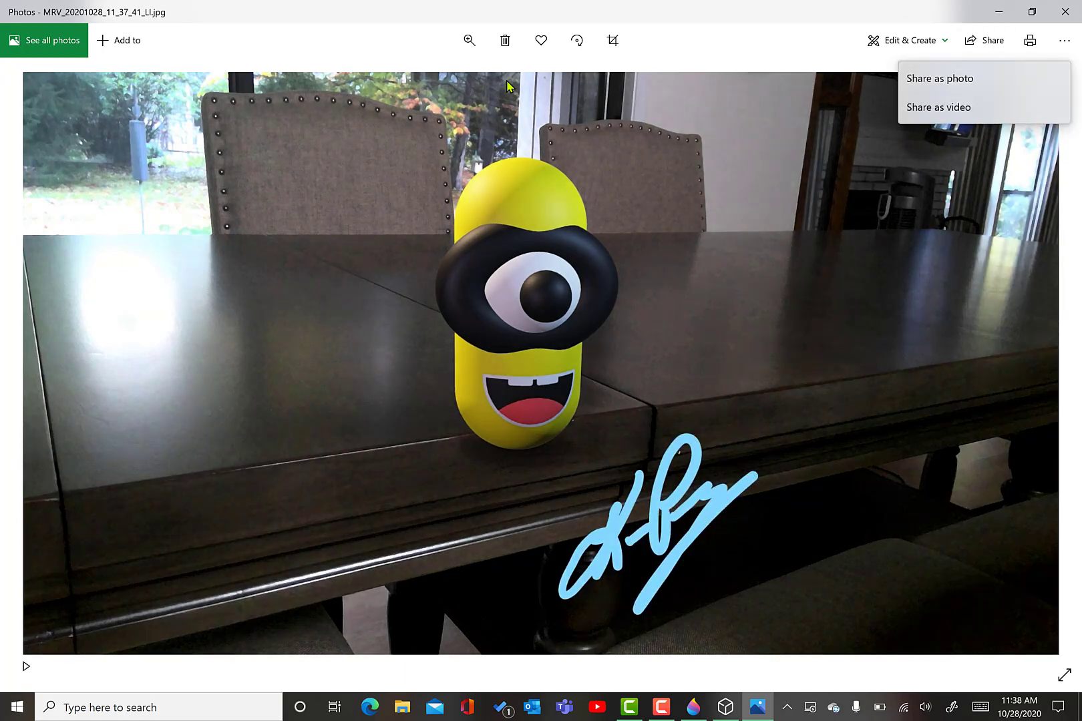
key("Return")
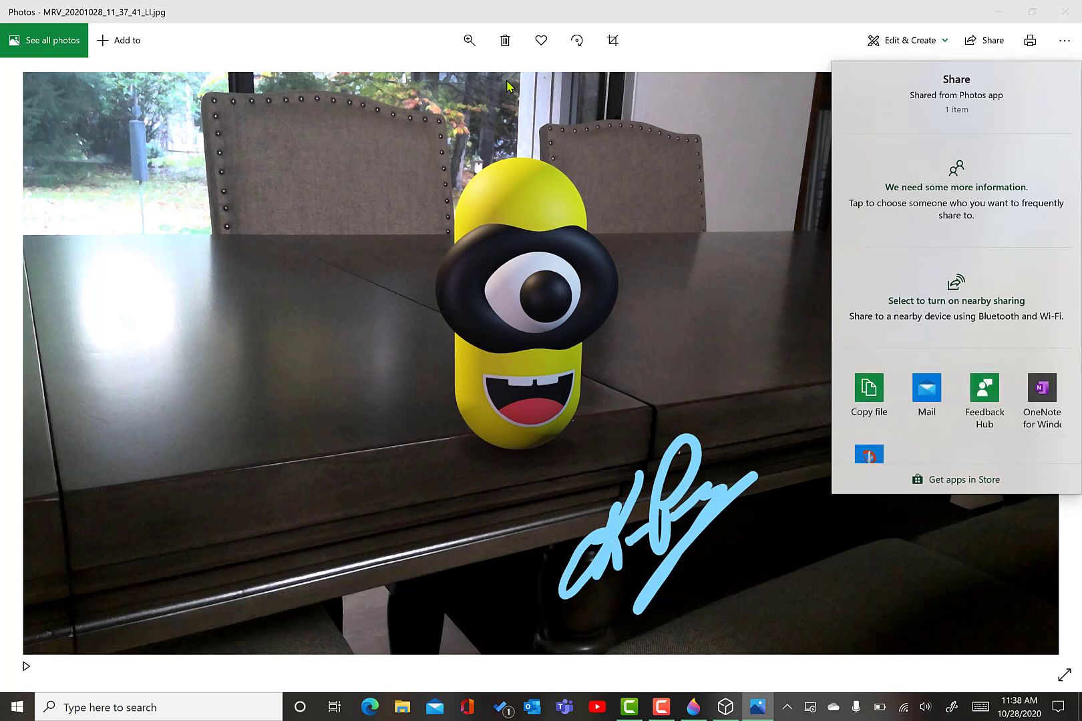
key("Right")
key("Return")
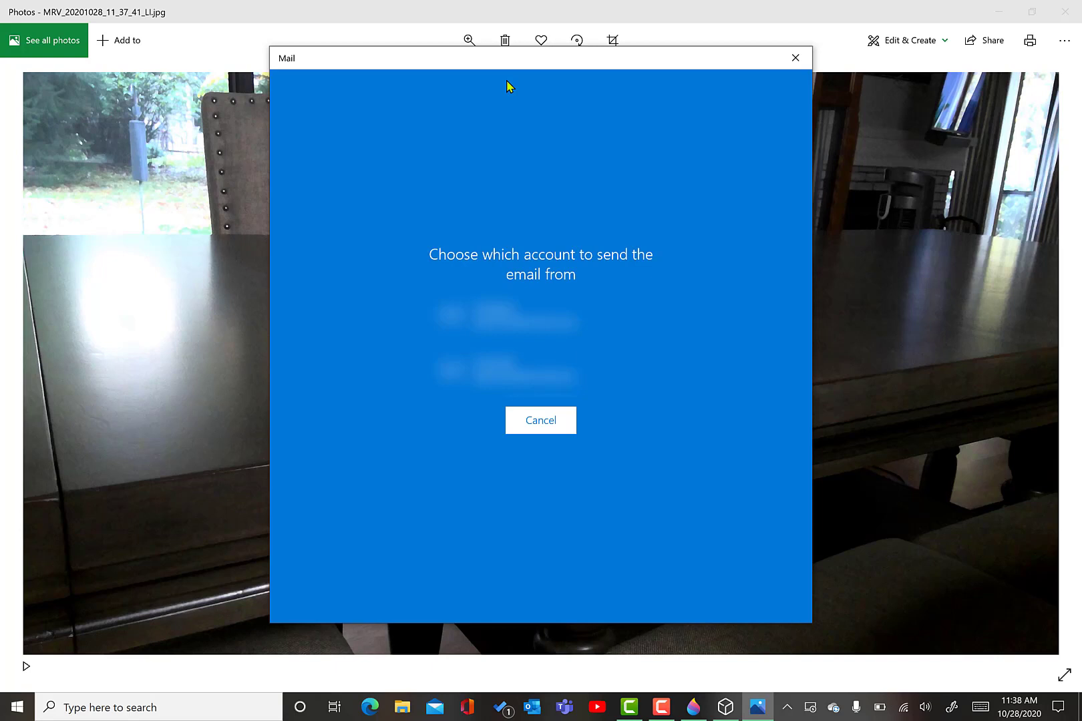
key("Return")
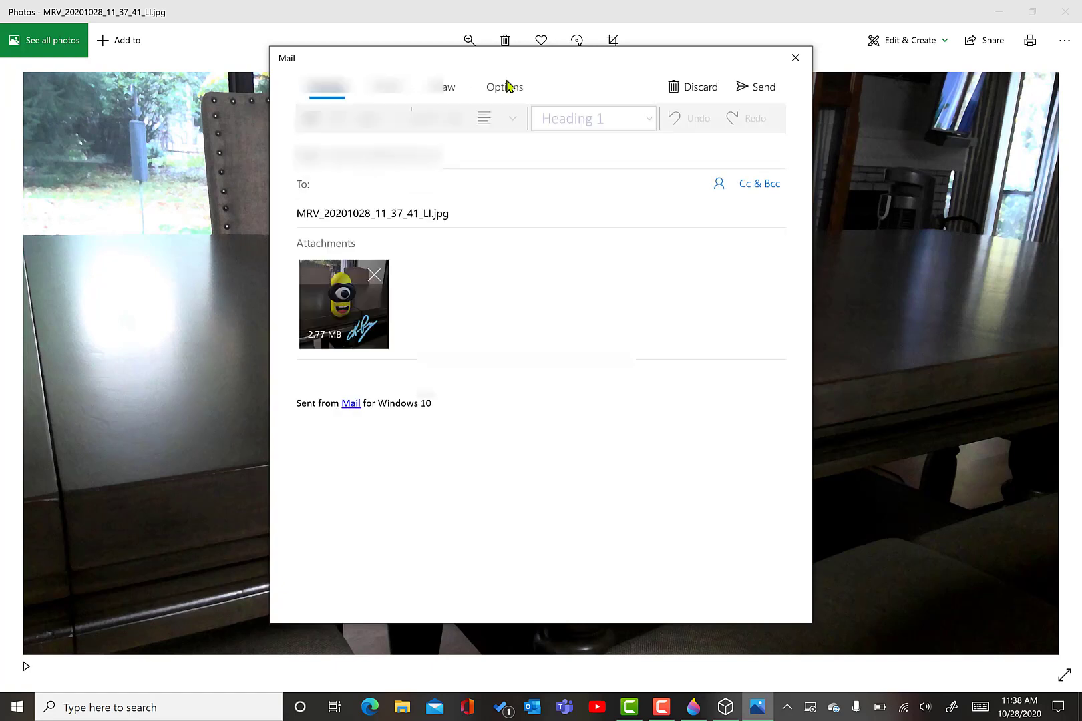